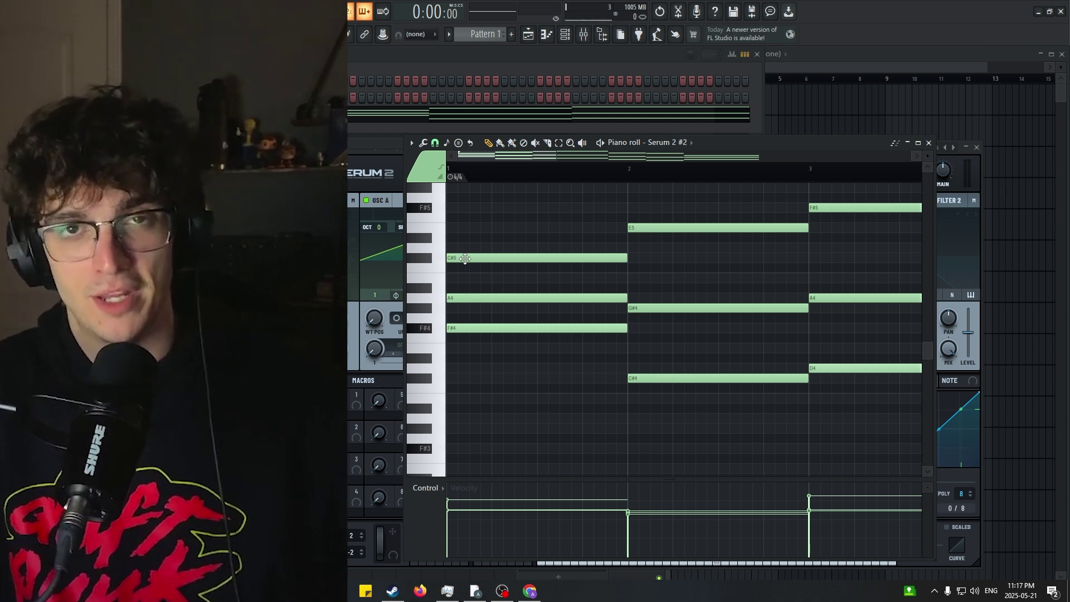
Examine the chord progression in the Serum 2 #2 piano roll and the unison setup of the synth's oscillator A.
scroll(517, 171, "down", 3)
scroll(663, 234, "down", 1)
scroll(650, 170, "down", 3)
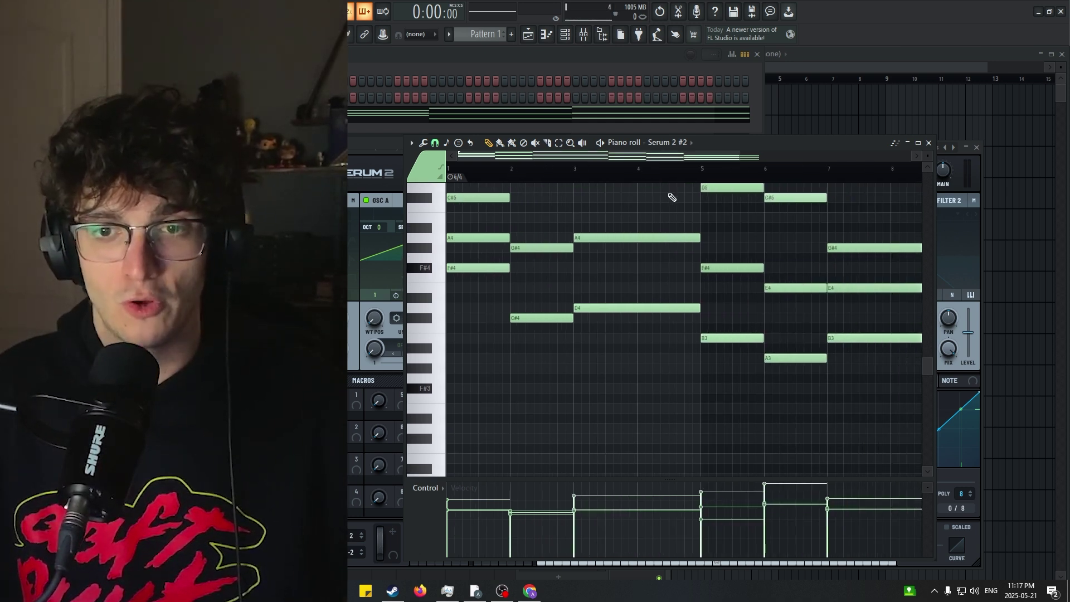
scroll(680, 201, "up", 3)
scroll(655, 161, "up", 4)
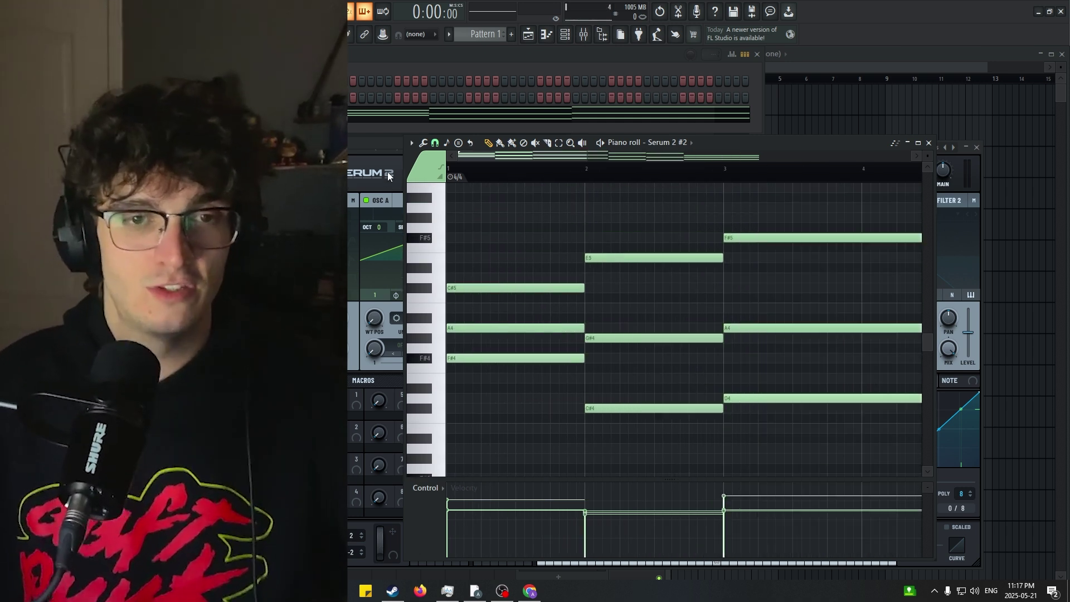
left_click(379, 153)
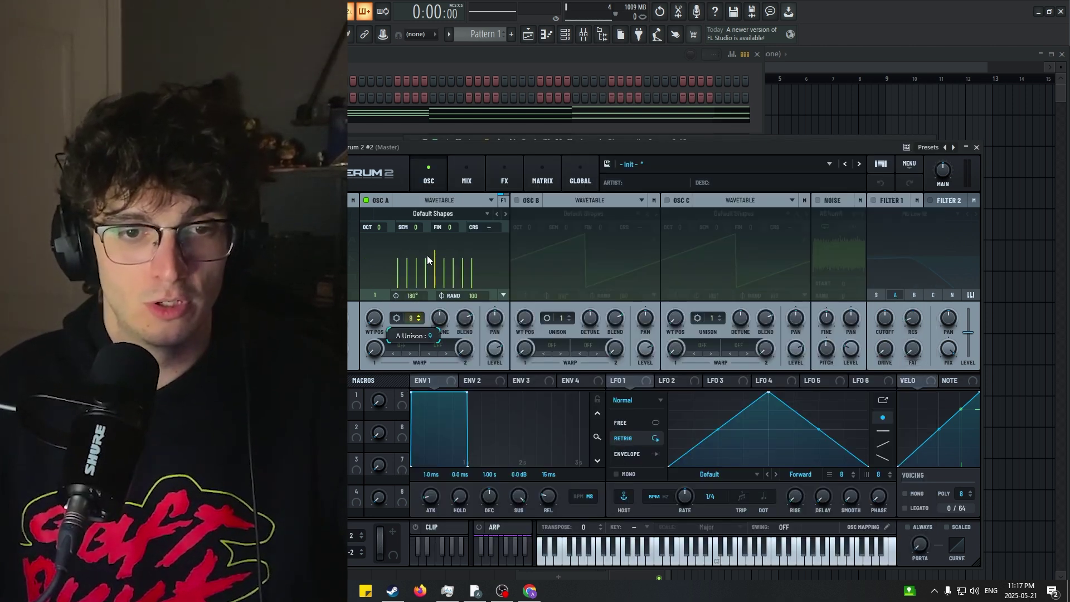
left_click(976, 147)
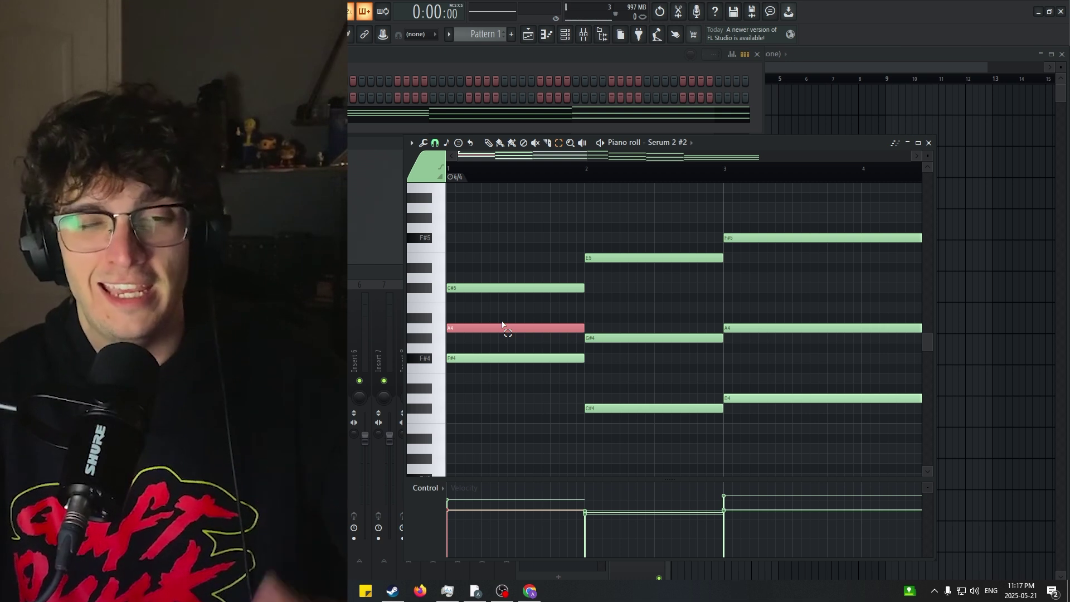
Raise the first chord's A4 note and the last chord's B3 note by one octave.
key("ctrl+Up")
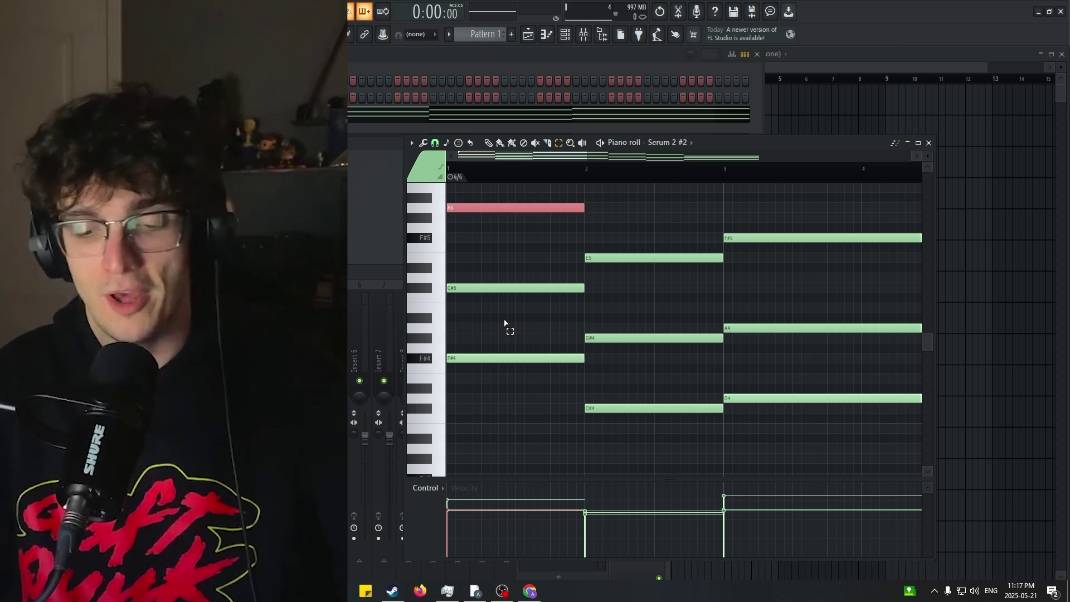
scroll(604, 181, "down", 8)
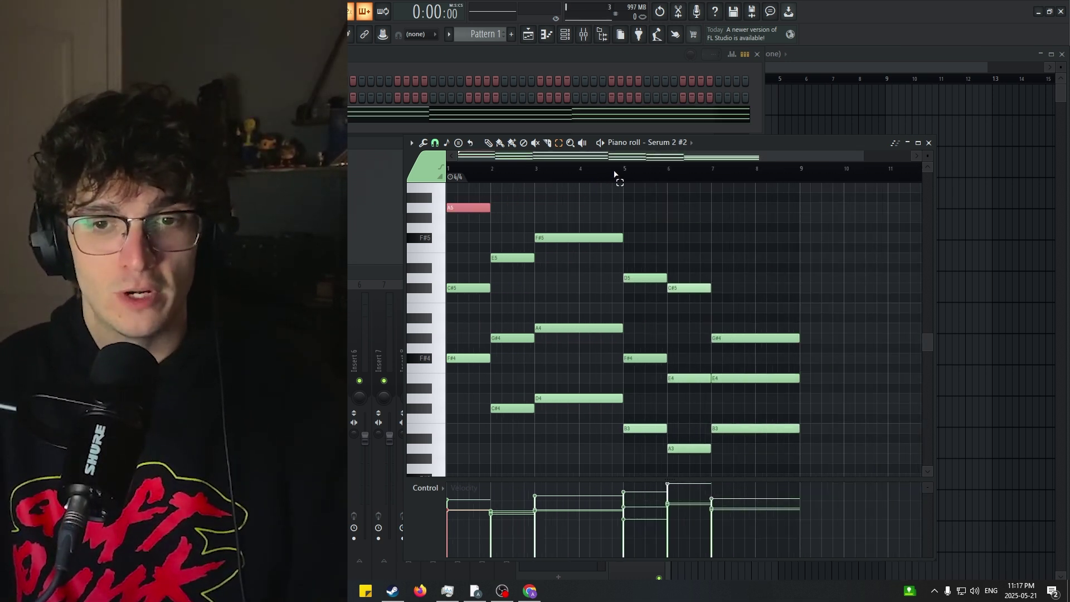
scroll(638, 181, "up", 4)
left_click(646, 172)
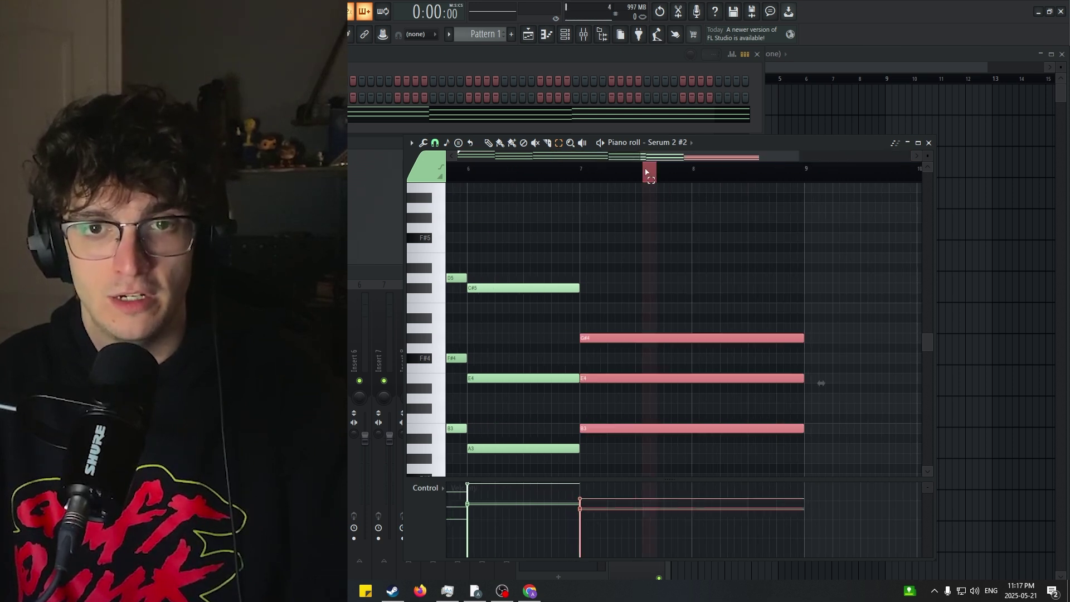
left_click(678, 430, "ctrl")
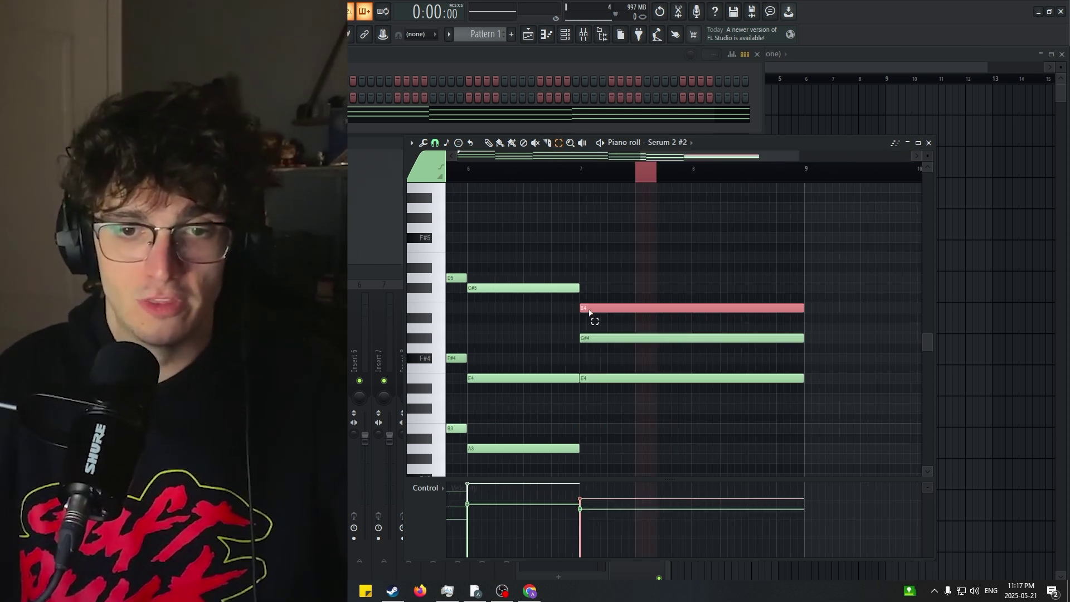
Examine the short top melody notes leading between the chords in the Serum 2 piano roll and play the pattern.
scroll(589, 313, "up", 3)
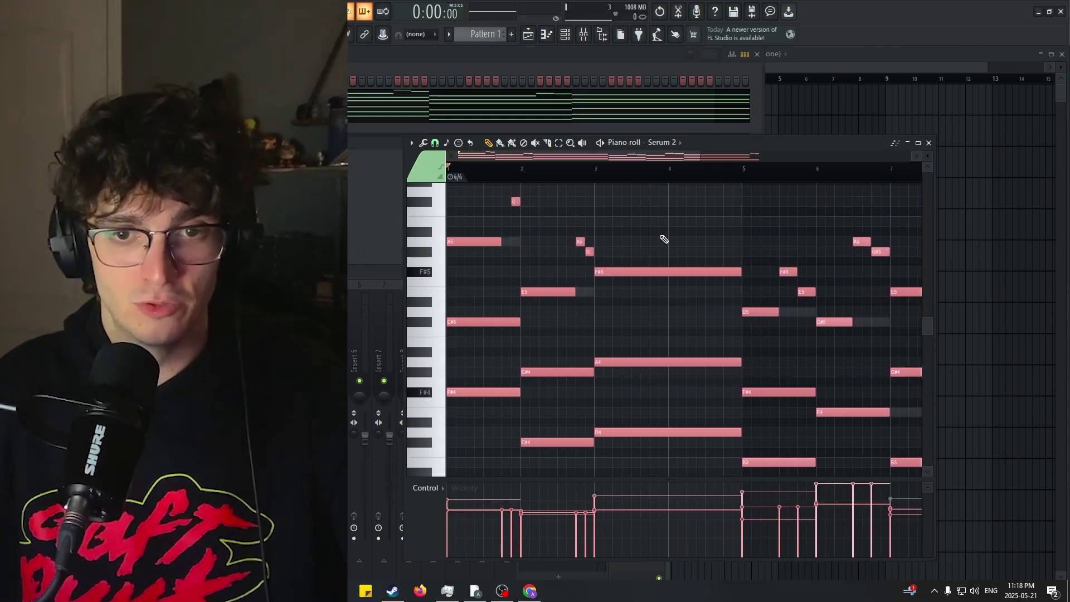
scroll(585, 223, "up", 3)
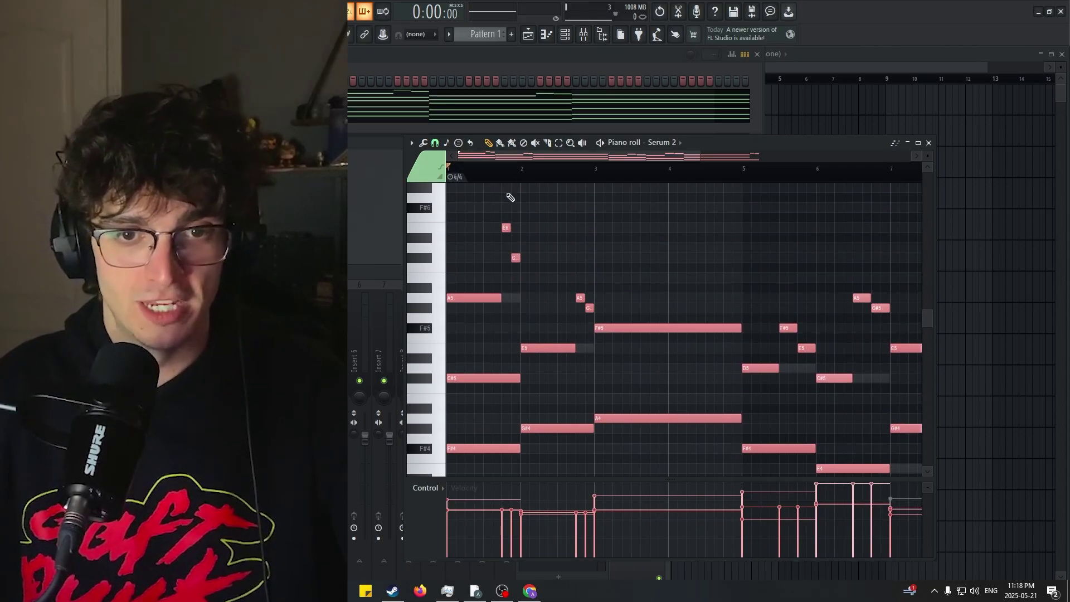
scroll(524, 162, "up", 3)
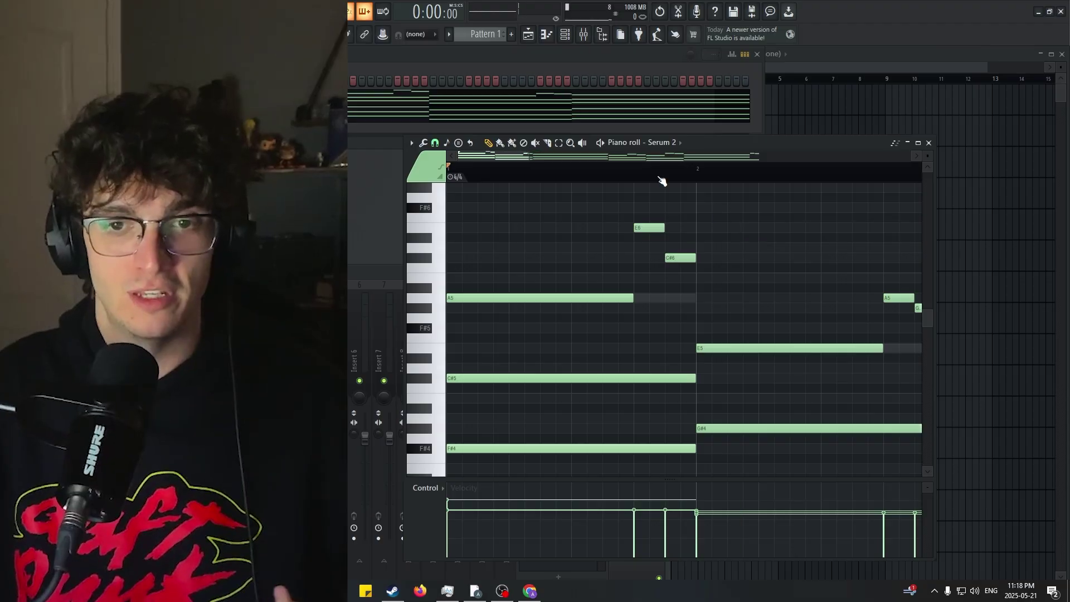
left_click_drag(661, 177, 637, 160)
key("space")
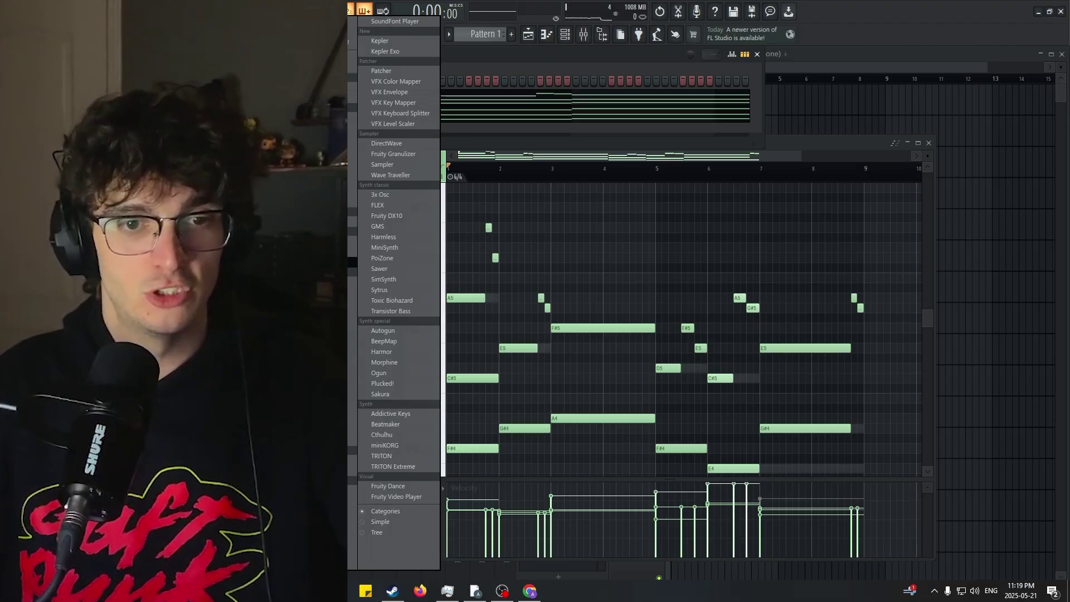
Add a Cthulhu channel and move all notes from the Serum 2 piano roll into the Cthulhu piano roll.
left_click(382, 435)
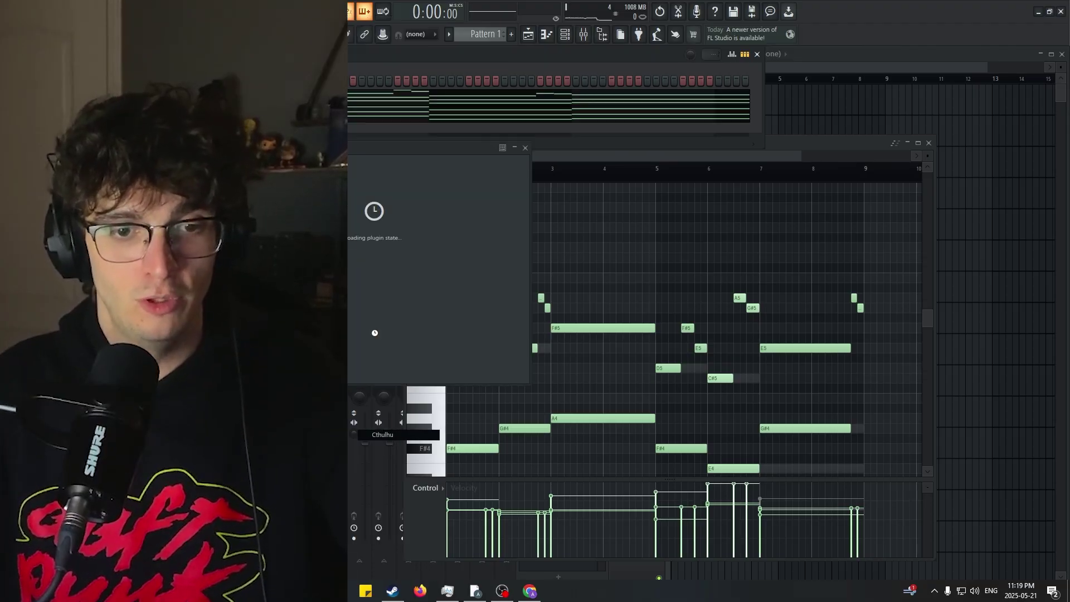
key("F7")
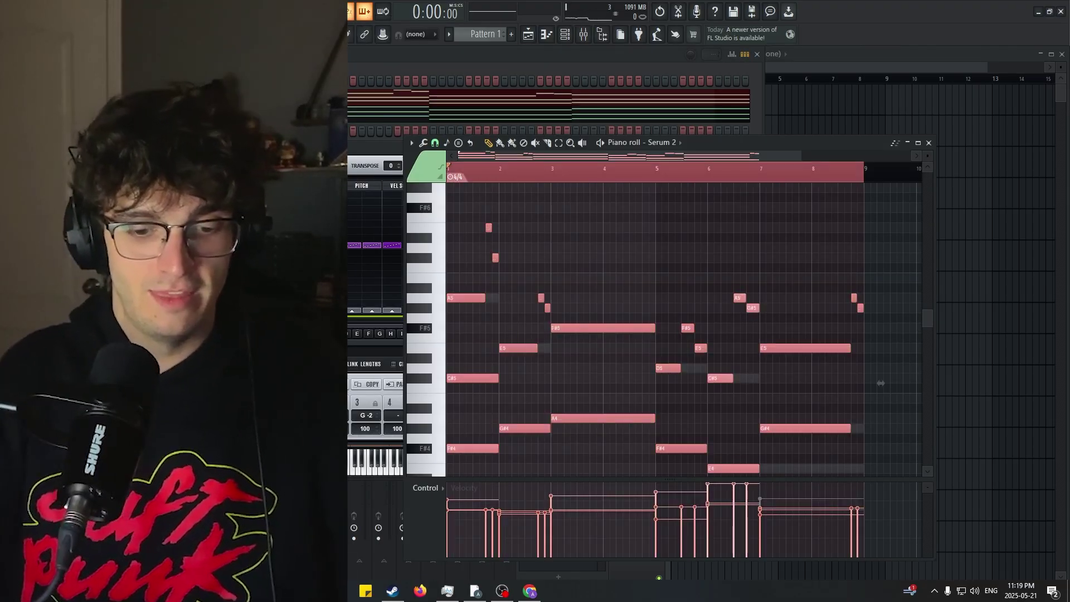
key("ctrl+a")
key("Delete")
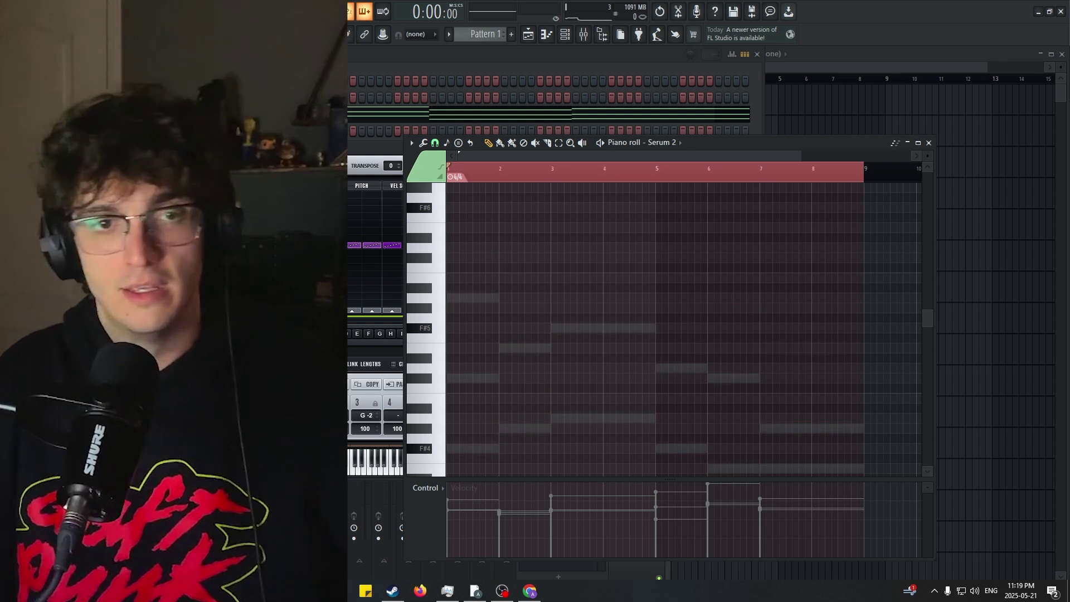
left_click(411, 142)
left_click(390, 234)
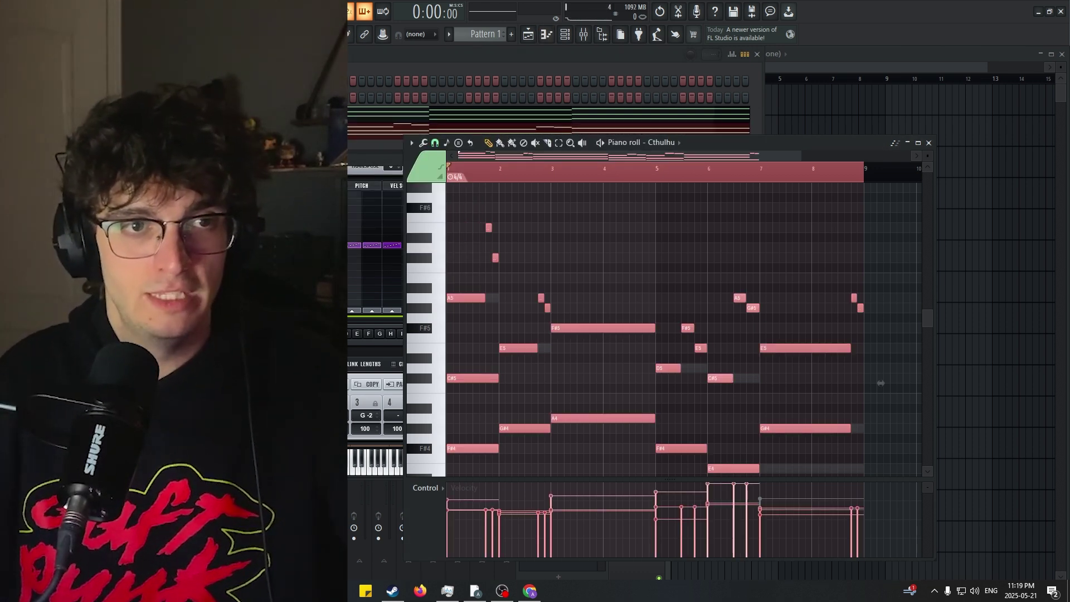
Turn off Cthulhu's Chords module, keeping only Arp active, and play the pattern.
left_click_drag(273, 147, 482, 163)
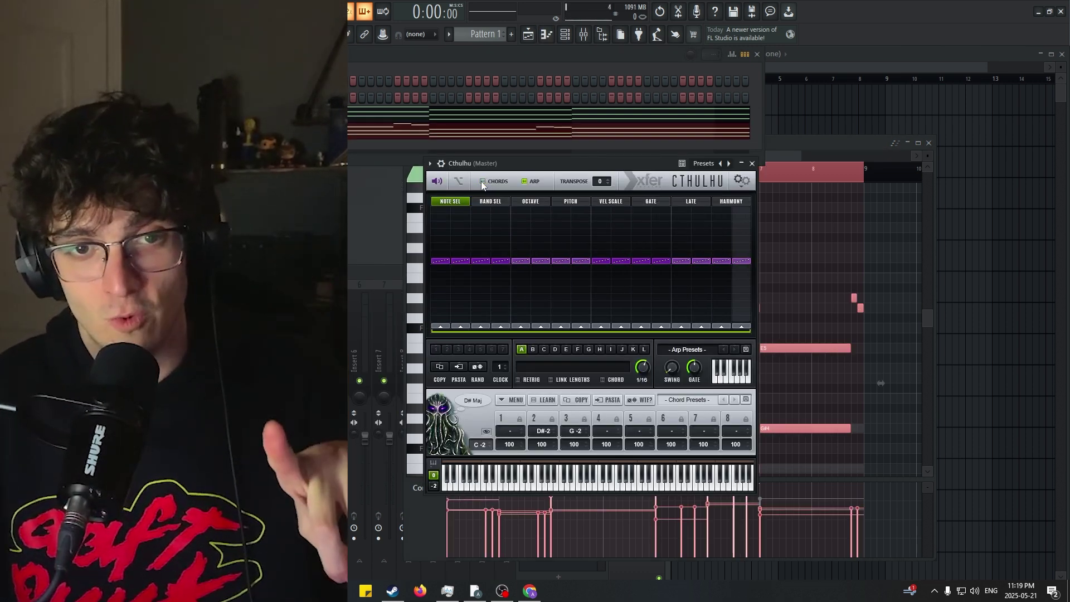
left_click(482, 184)
key("space")
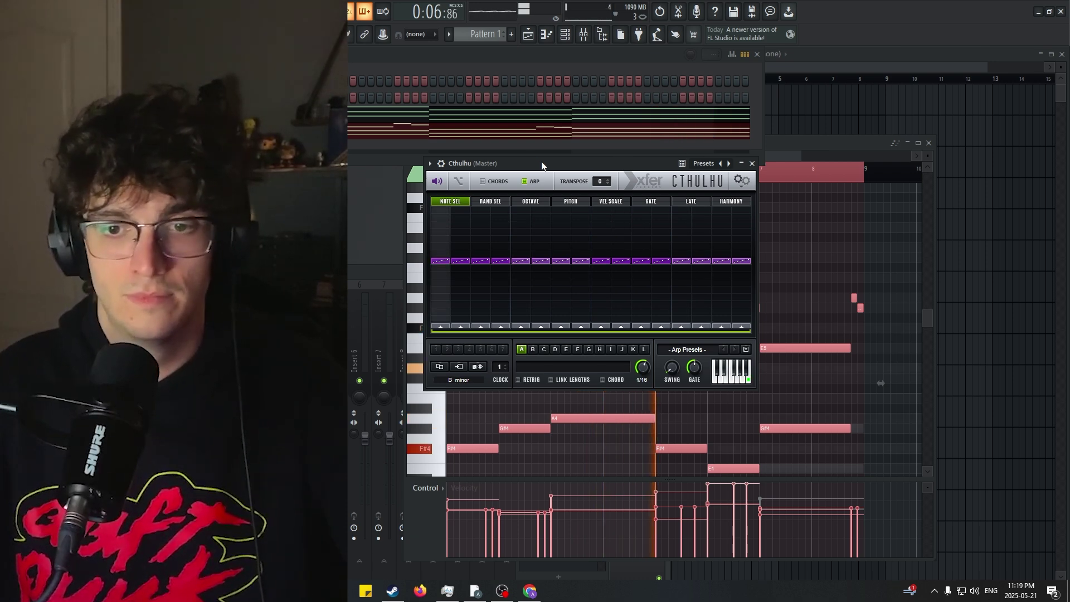
key("space")
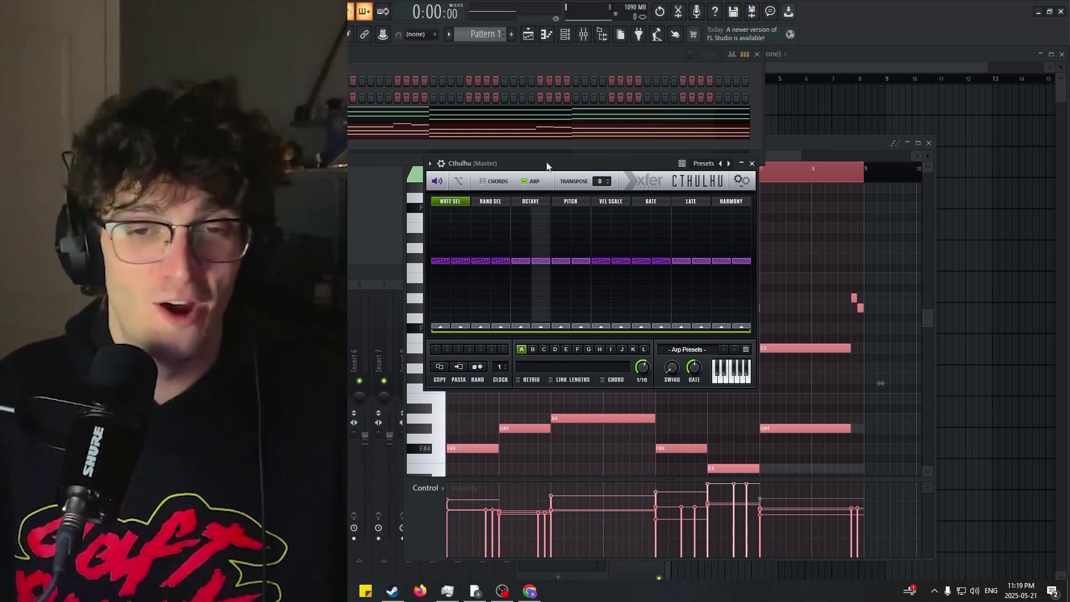
Open Cthulhu's plugin wrapper settings for MIDI routing and set Serum 2's MIDI input port to 20.
left_click_drag(549, 166, 616, 220)
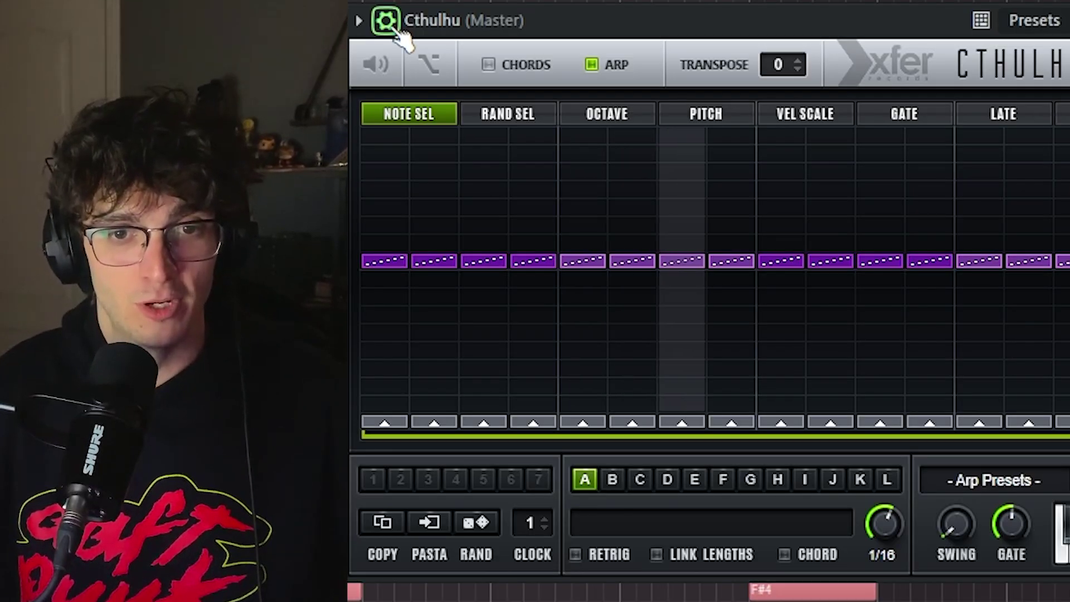
left_click(508, 219)
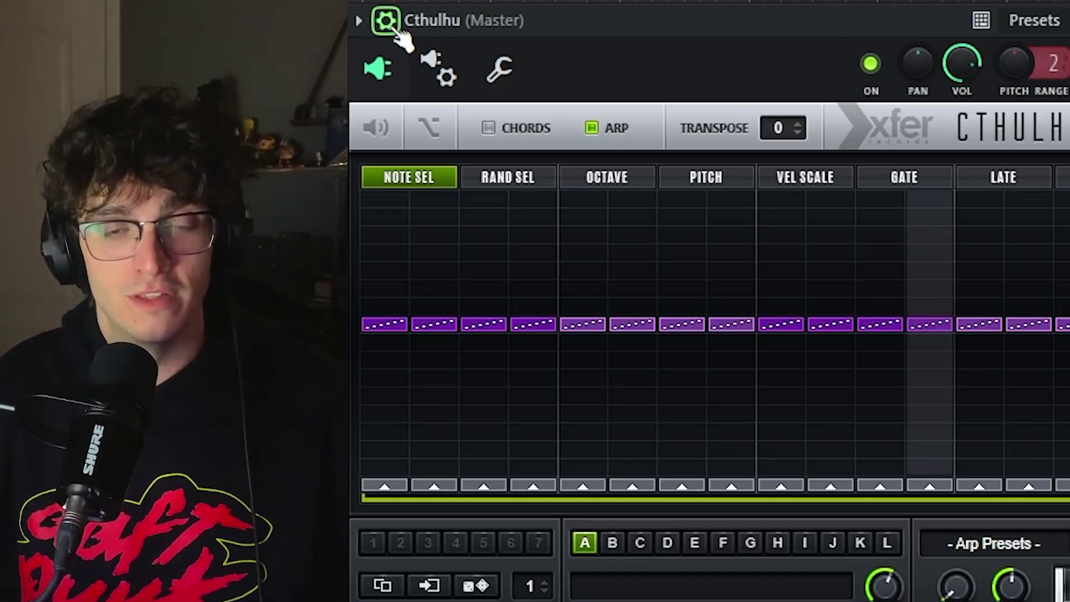
left_click(442, 73)
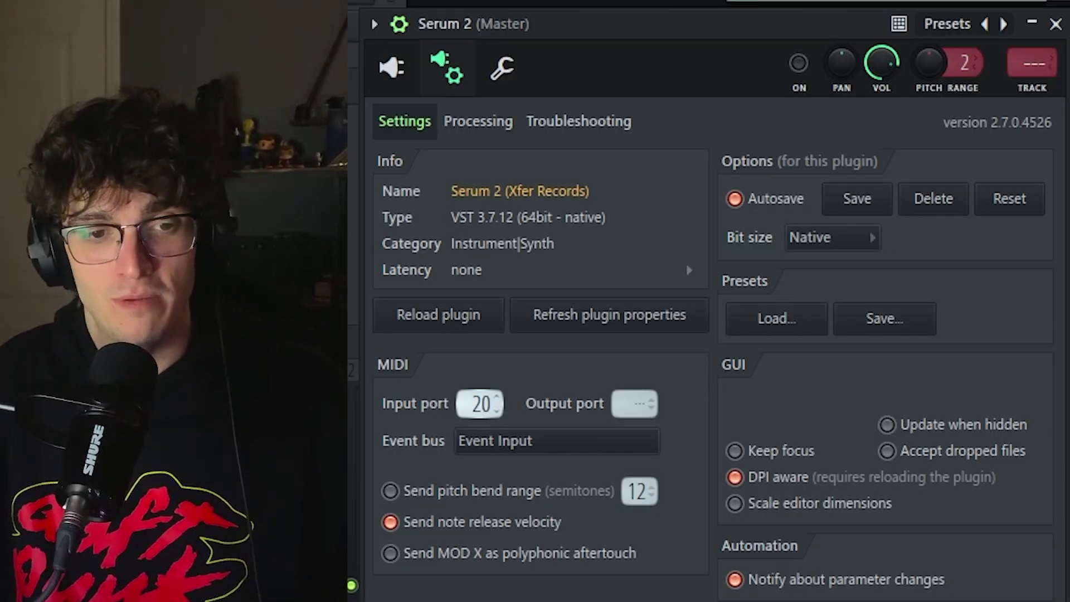
left_click(1056, 25)
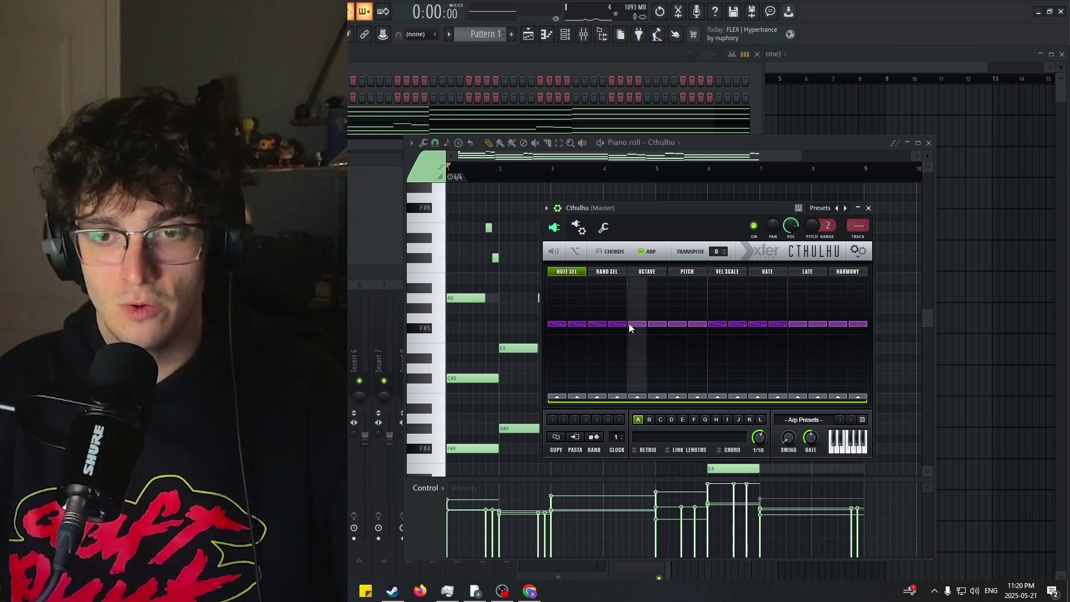
Shorten the Cthulhu arpeggio to six steps and draw its note selection as 3, 2, 1, 4, 2, 1.
mouse_move(871, 332)
left_mouse_down()
mouse_move(600, 306)
mouse_move(865, 305)
left_mouse_up()
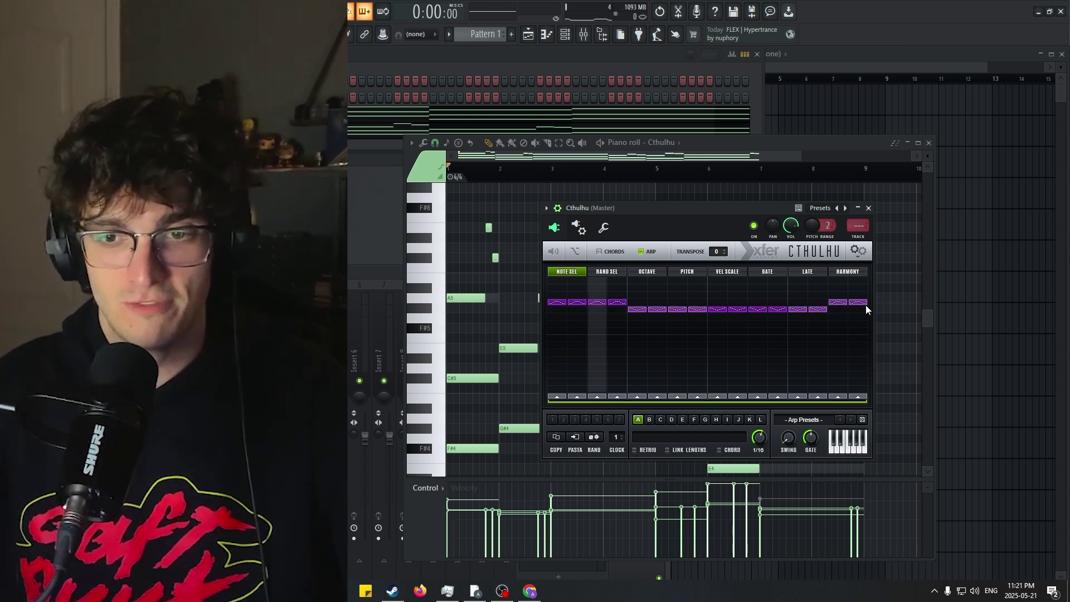
mouse_move(655, 286)
left_mouse_down()
mouse_move(857, 281)
mouse_move(851, 372)
left_mouse_up()
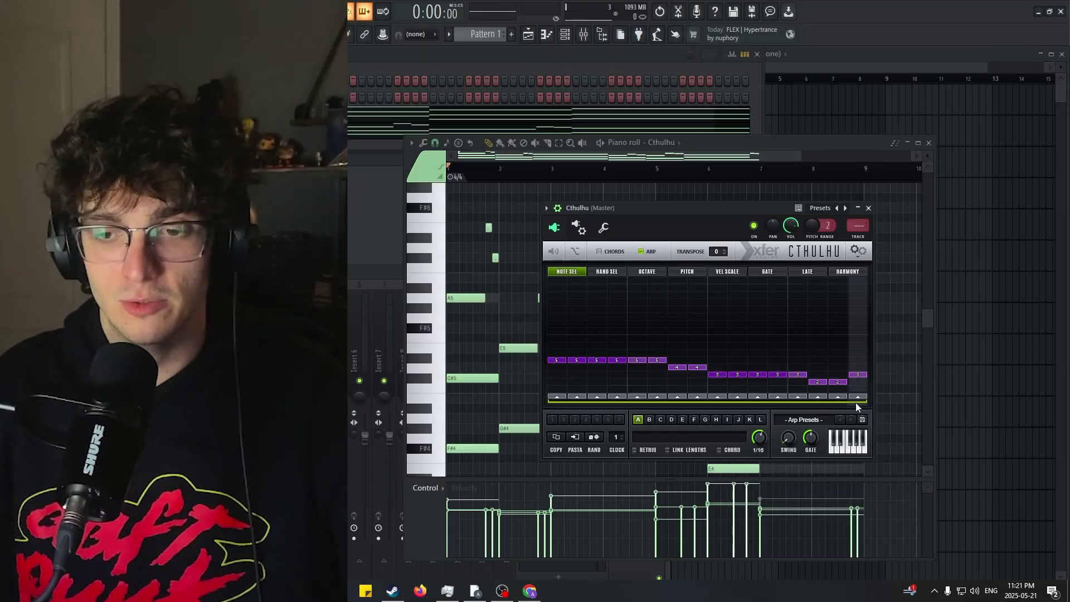
left_click_drag(854, 402, 652, 406)
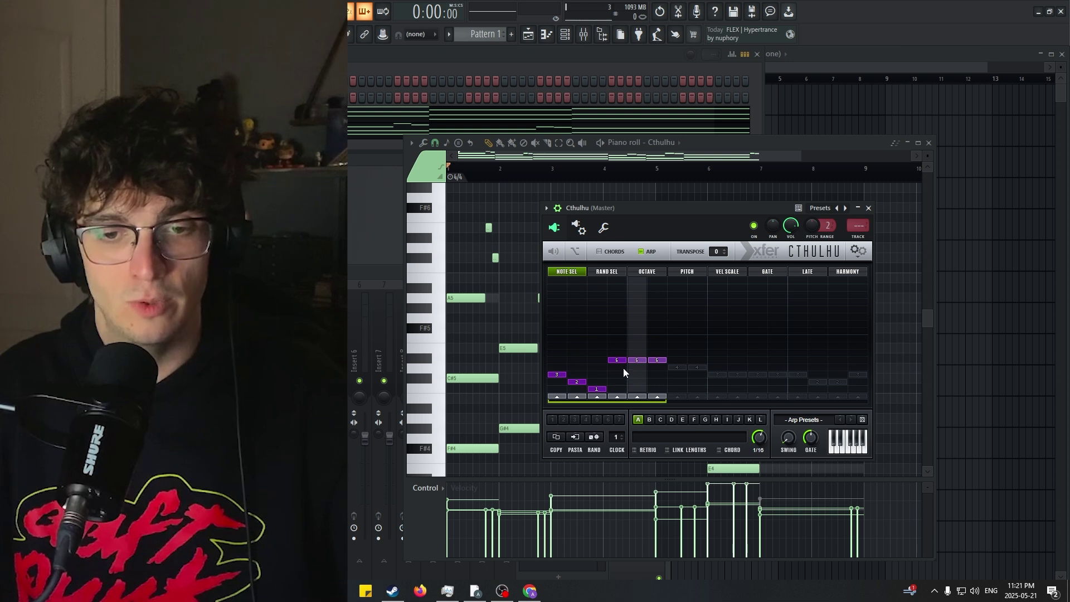
left_click_drag(623, 368, 662, 390)
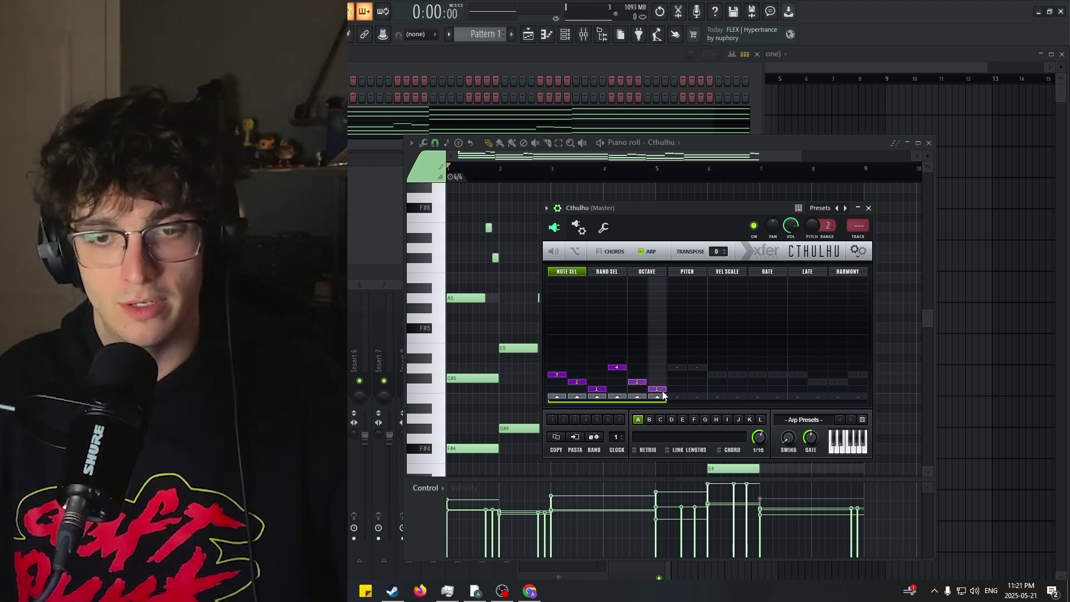
Turn on Retrig in Cthulhu, redraw the note selection of the six arpeggio steps and play the pattern.
left_click(738, 146)
scroll(482, 221, "down", 3)
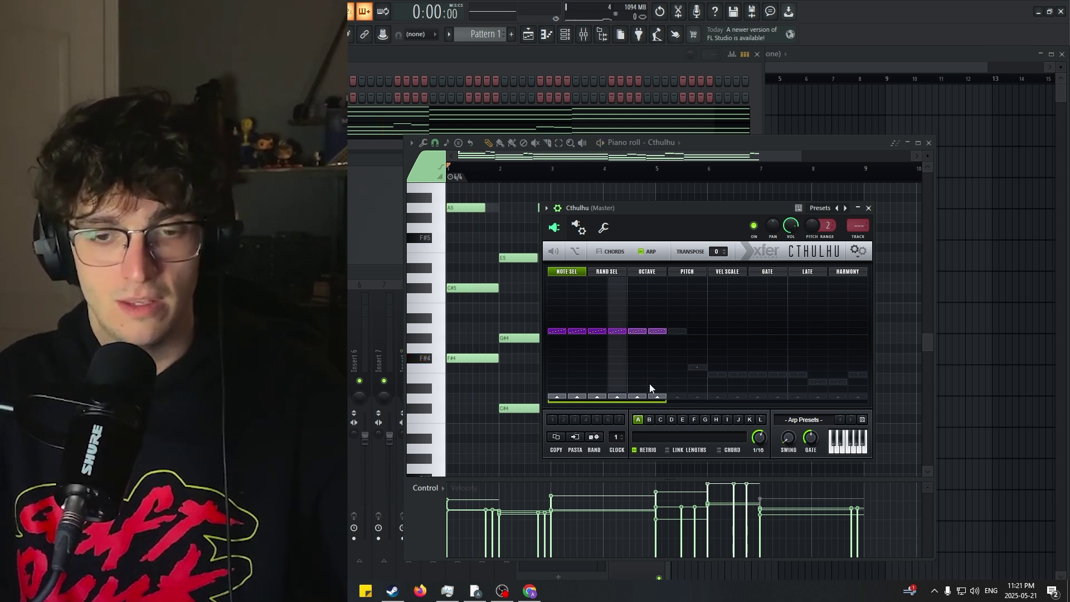
mouse_move(580, 381)
left_mouse_down()
mouse_move(602, 386)
mouse_move(621, 362)
mouse_move(658, 394)
left_mouse_up()
key("space")
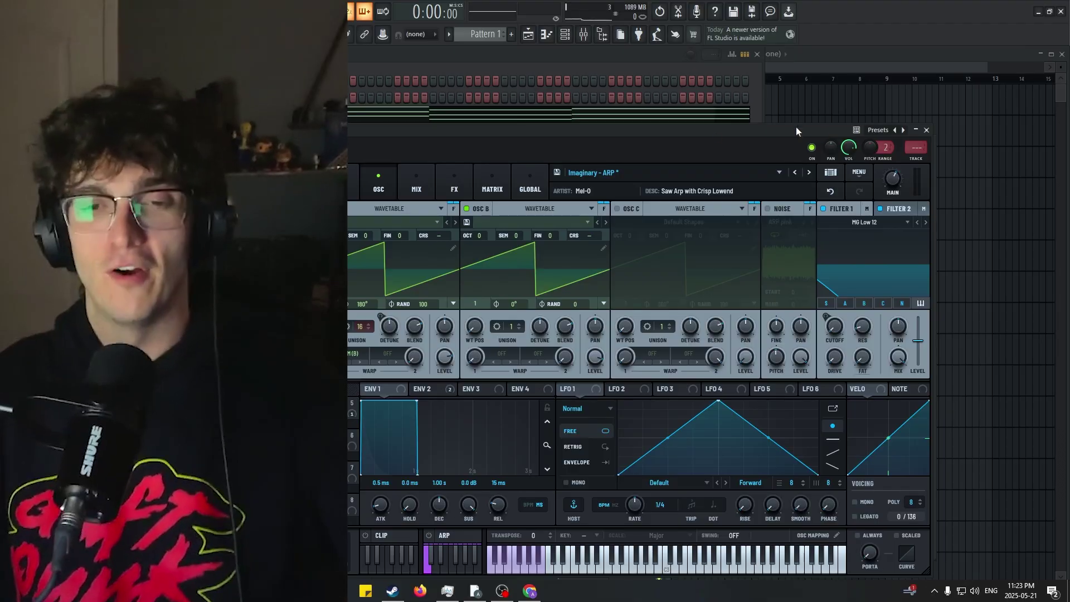
Play the arpeggio through the Imaginary - ARP preset and raise the cutoff of its MG Low 12 filter.
key("space")
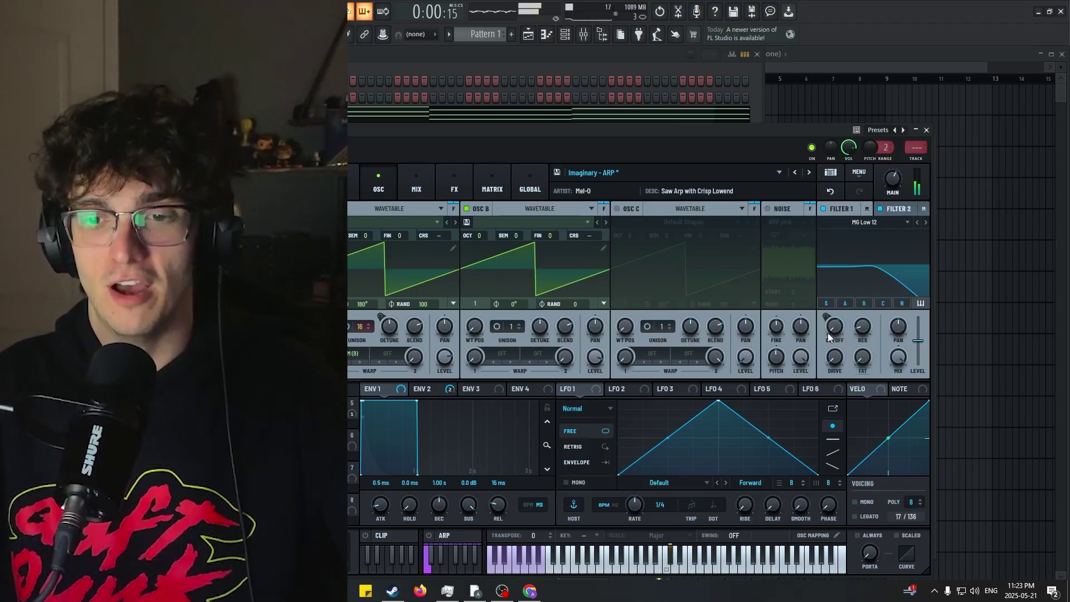
left_click_drag(836, 323, 844, 218)
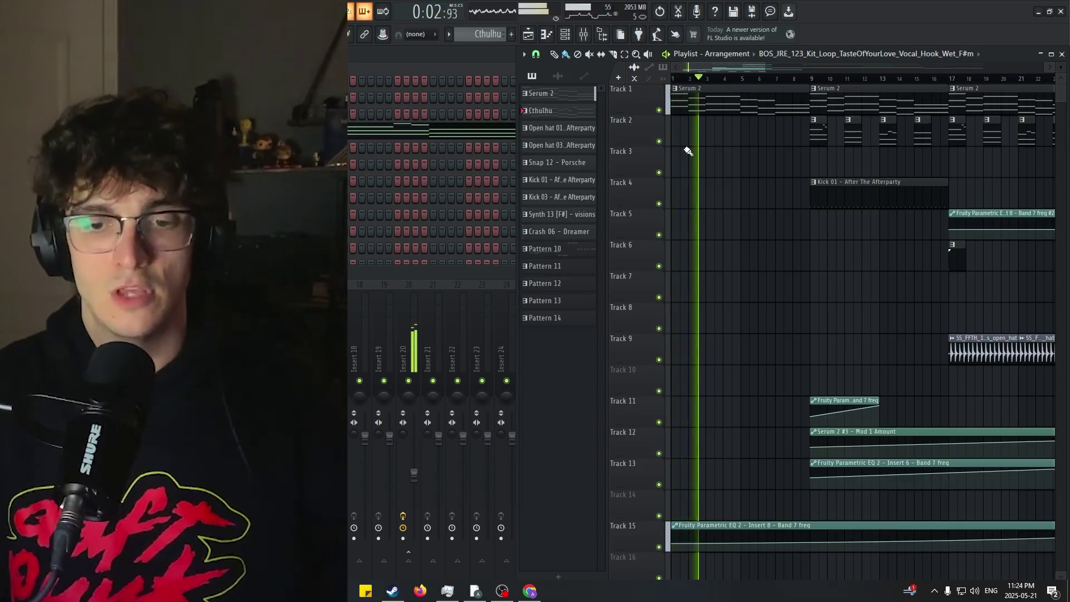
Examine the playlist arrangement during playback, including the Serum 2, Cthulhu, filter automation and vocal clips.
scroll(740, 275, "down", 6)
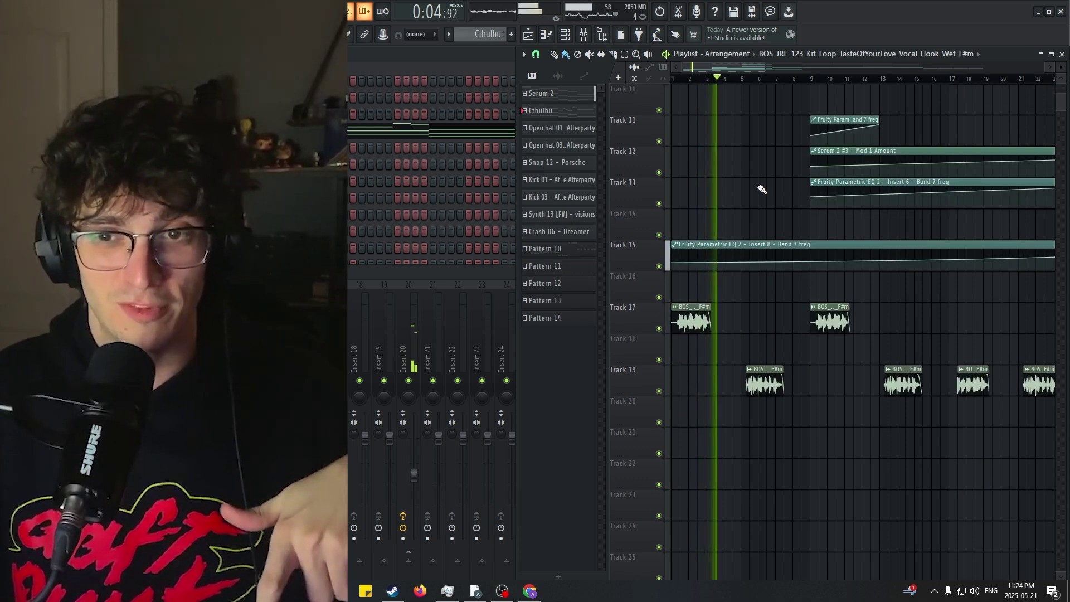
scroll(763, 167, "up", 6)
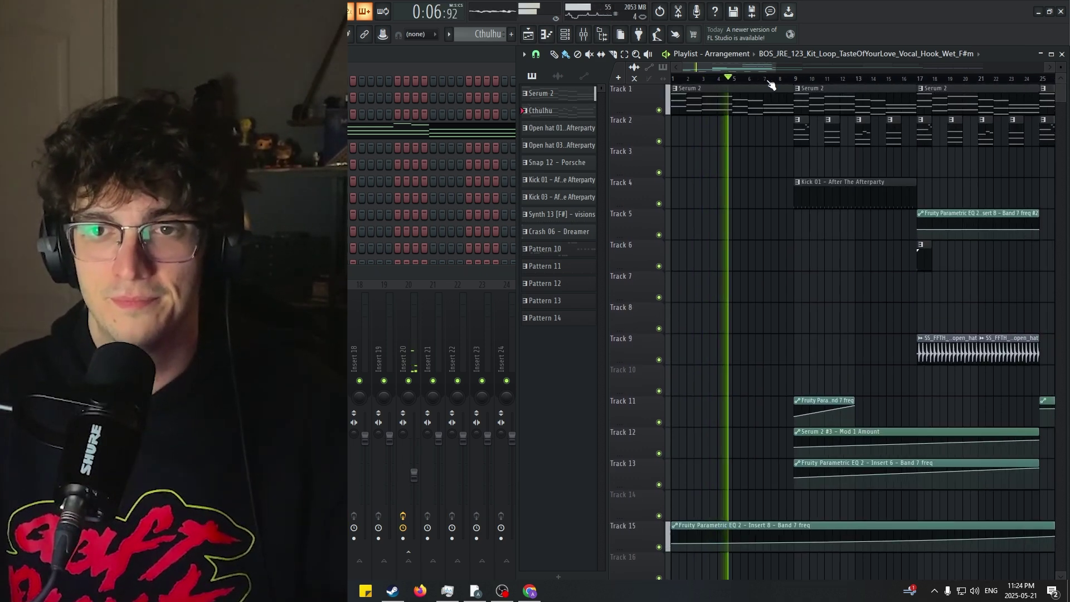
scroll(769, 198, "down", 5)
scroll(780, 173, "up", 1)
scroll(781, 173, "down", 4)
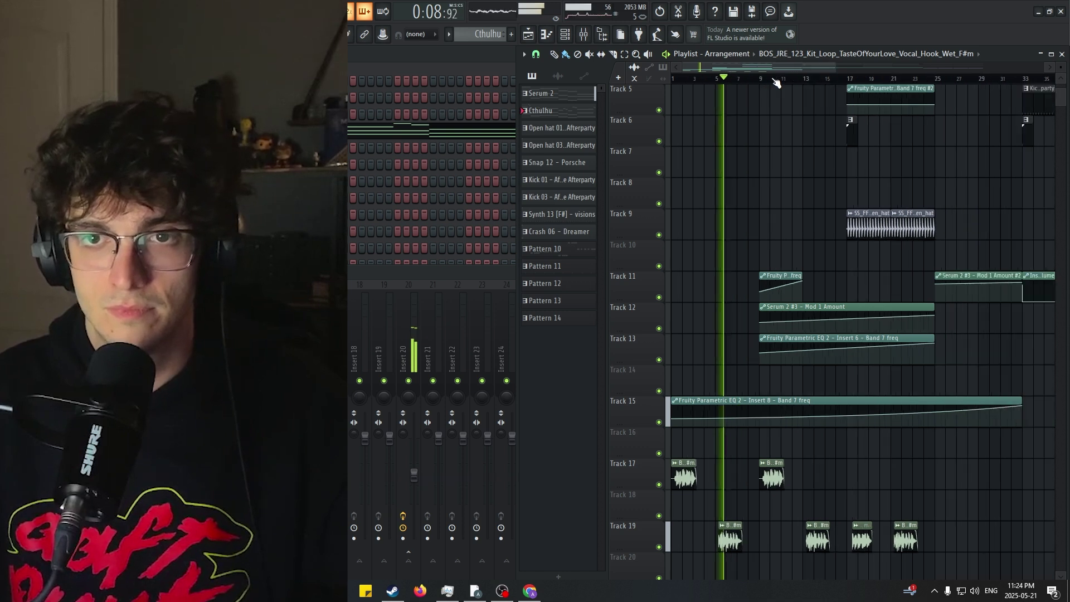
scroll(786, 184, "up", 4)
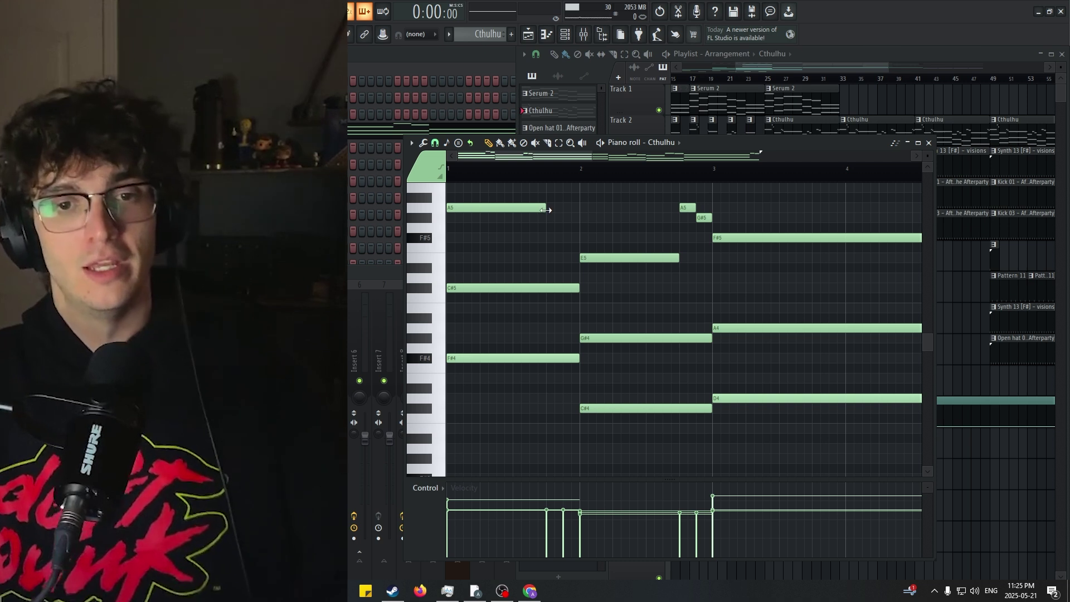
Play the six short arpeggio notes written out at the start of the first bar in the Cthulhu piano roll.
scroll(517, 176, "up", 2)
scroll(517, 176, "up", 1)
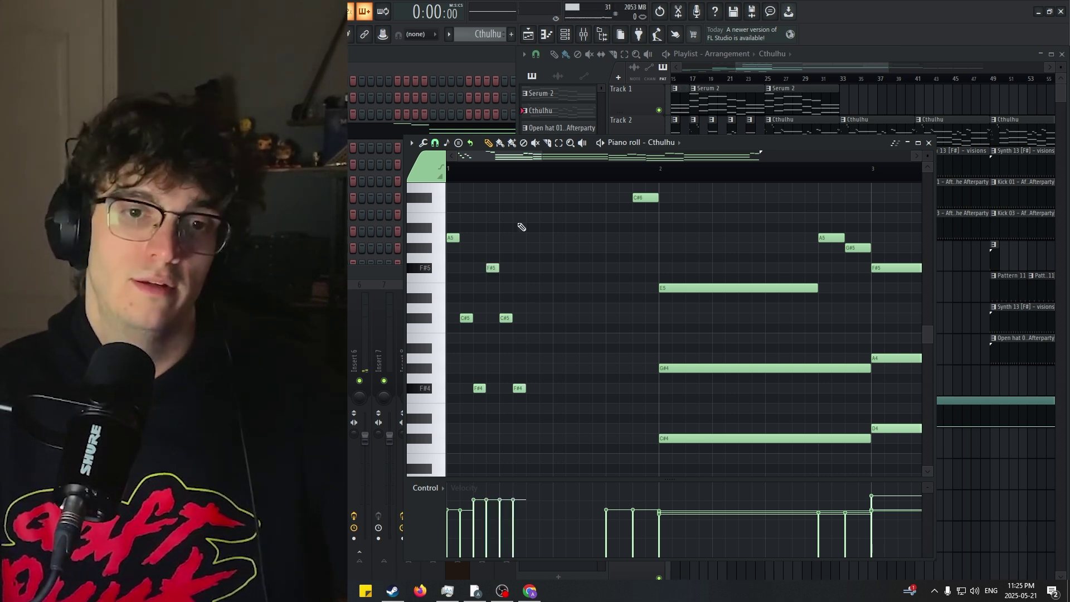
key("space")
key("space")
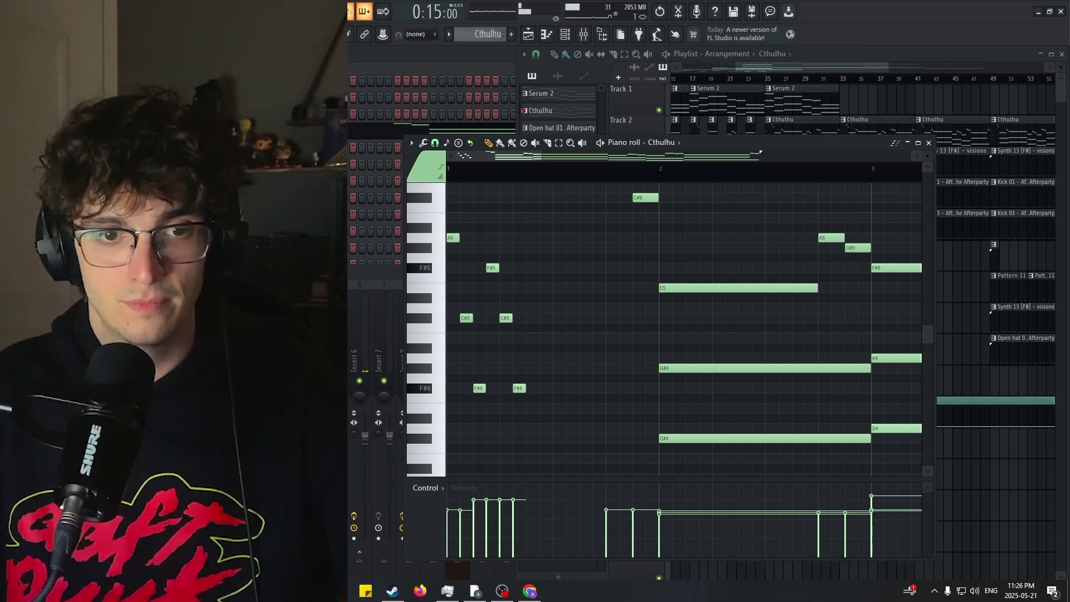
Move the six short arpeggio notes from Cthulhu into the Serum 2 piano roll and duplicate the six-note phrase twice.
left_click_drag(544, 395, 446, 232)
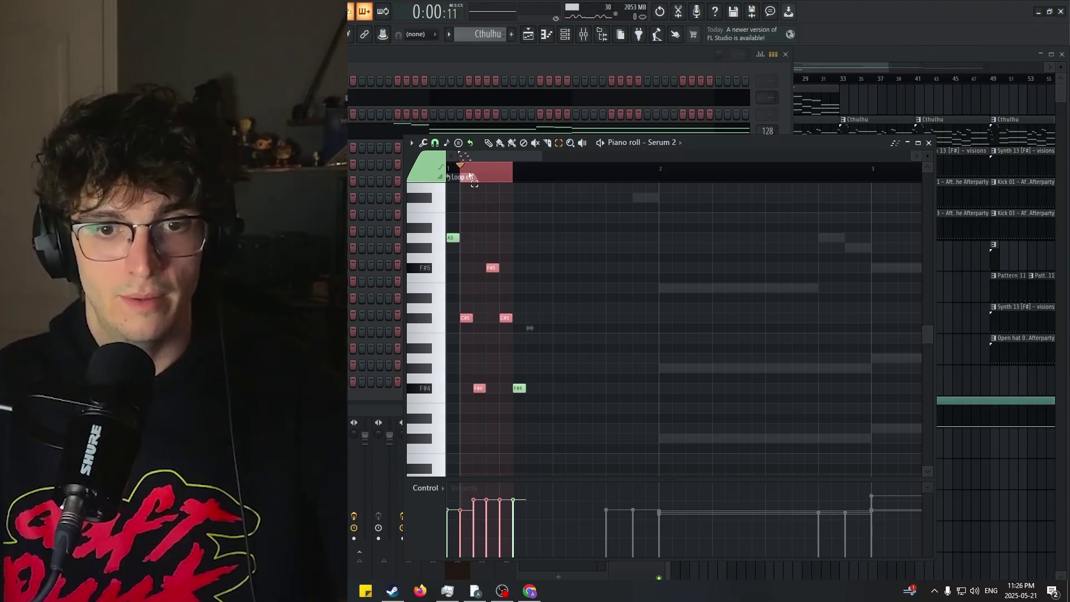
left_click(526, 179)
left_click_drag(526, 173, 446, 172)
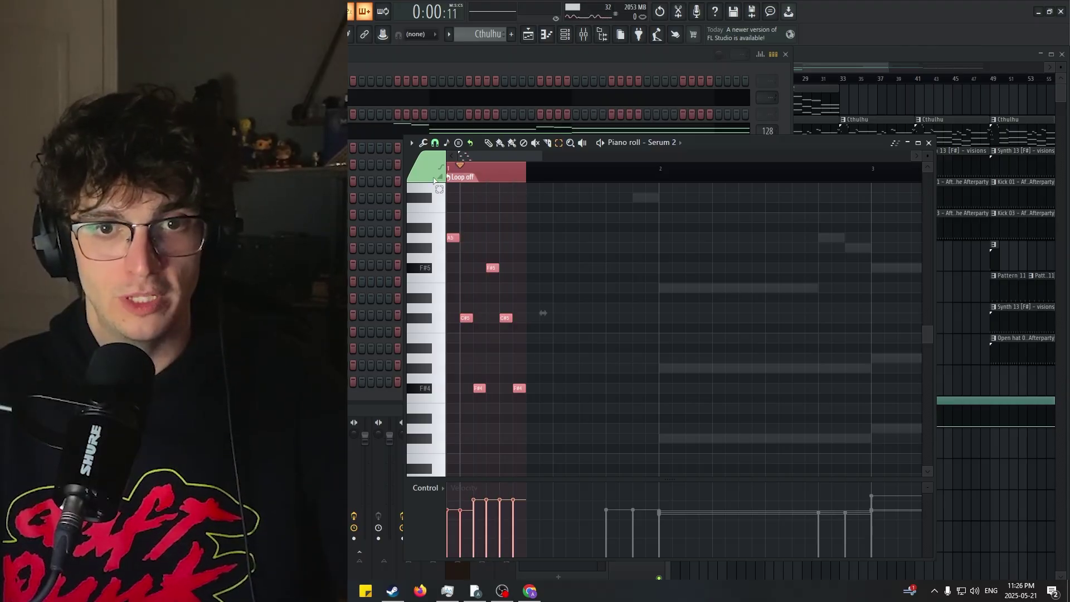
key("ctrl+b")
key("ctrl+b")
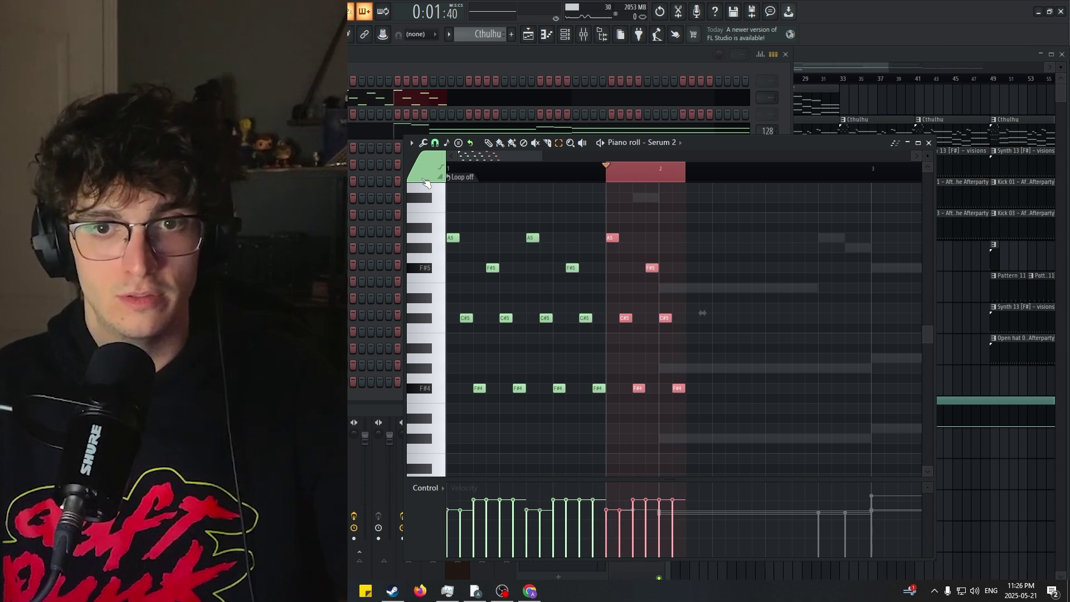
Delete the C#5 and F#4 notes that run past the end of the first bar and play the arpeggio.
key("space")
key("space")
key("ctrl+d")
right_click(665, 318)
right_click(678, 388)
key("space")
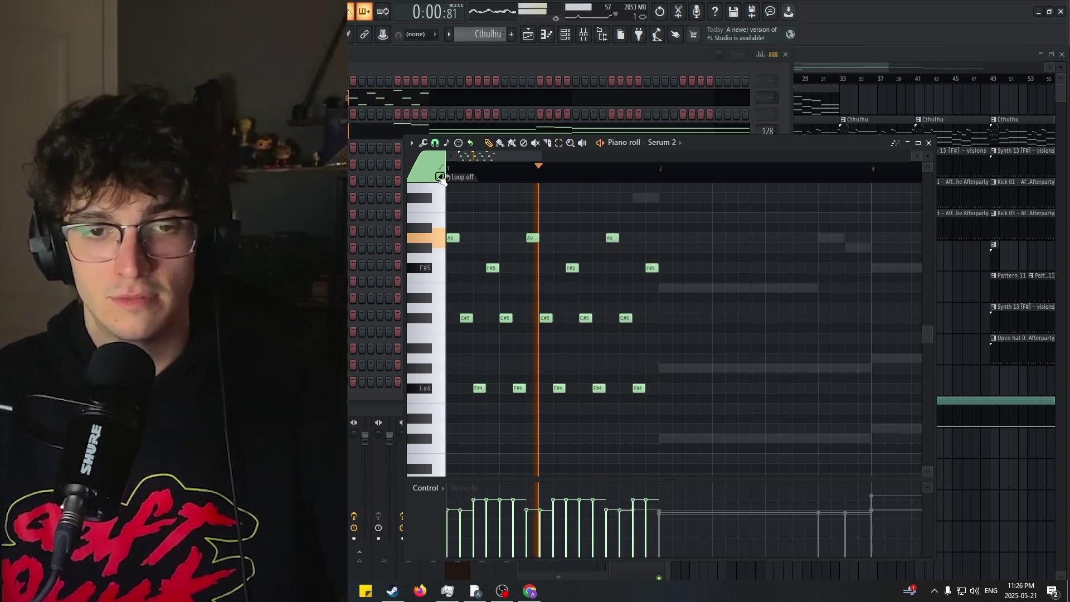